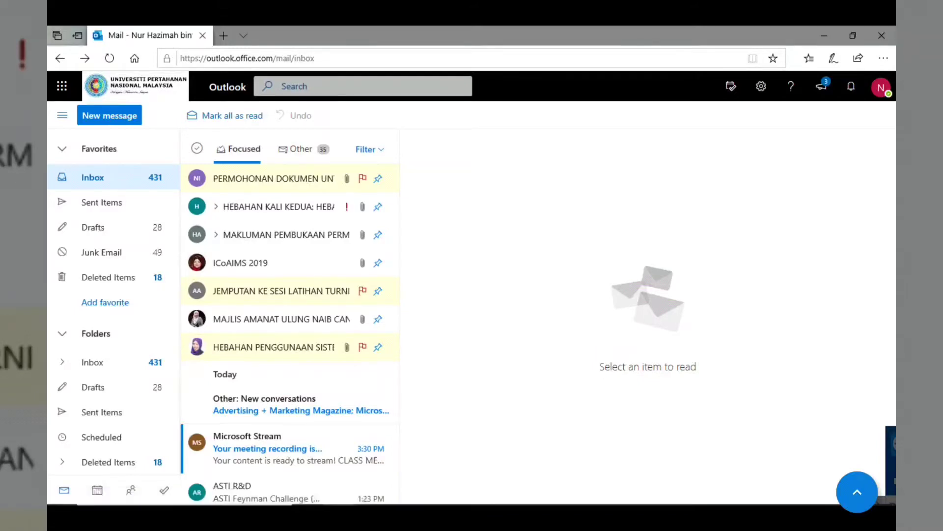
# Open Teams from the full list of Office 365 apps
pyautogui.click(62, 86)
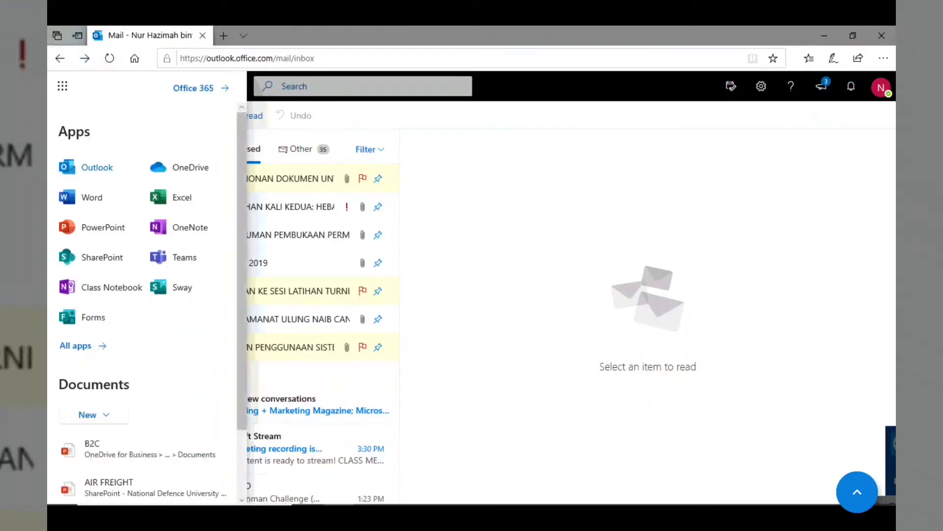
pyautogui.click(75, 345)
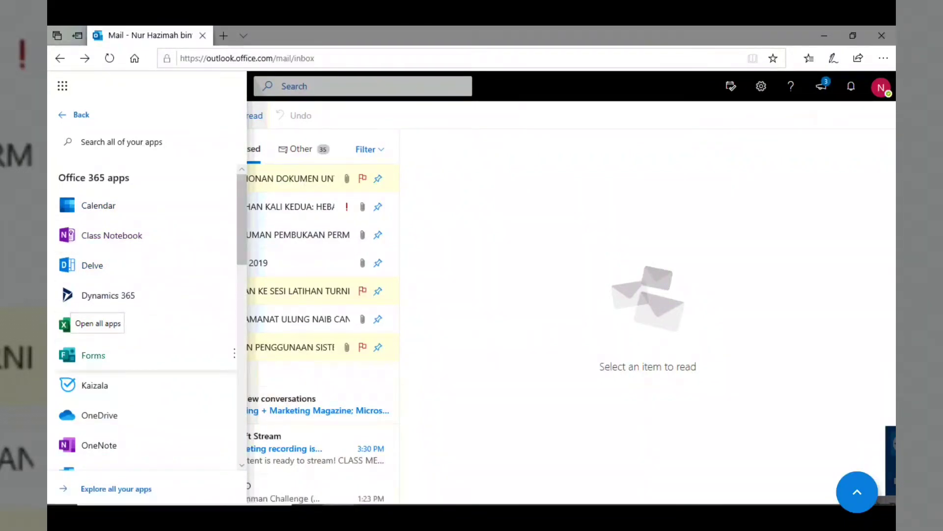
pyautogui.scroll(-3, 142, 320)
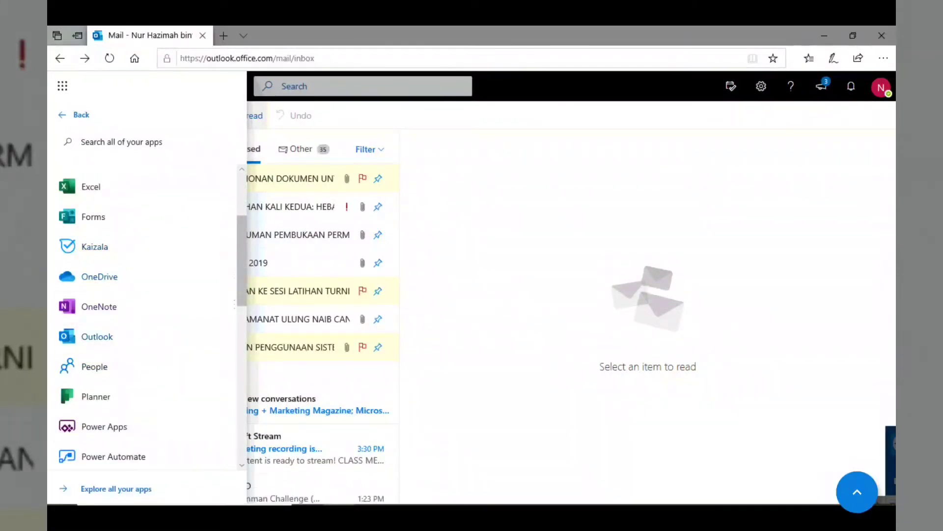
pyautogui.scroll(-2, 142, 335)
pyautogui.scroll(-4, 142, 347)
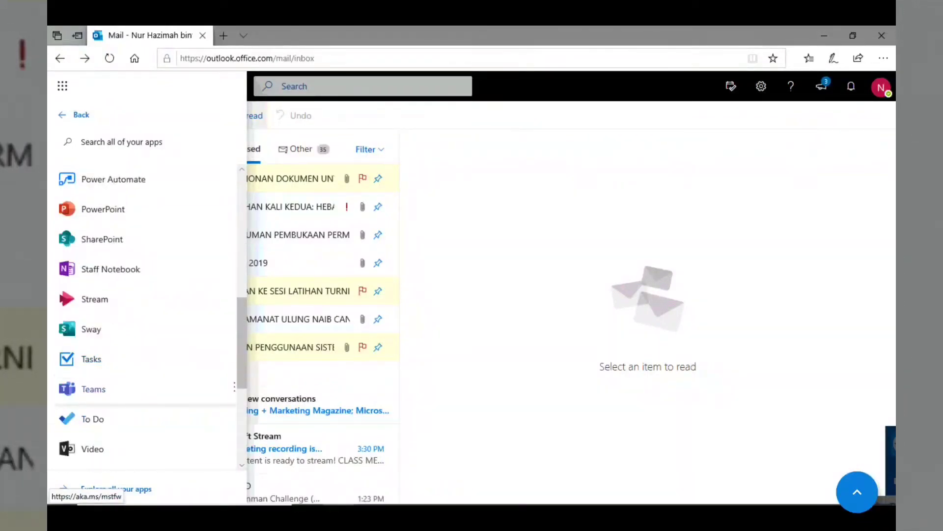
pyautogui.click(93, 389)
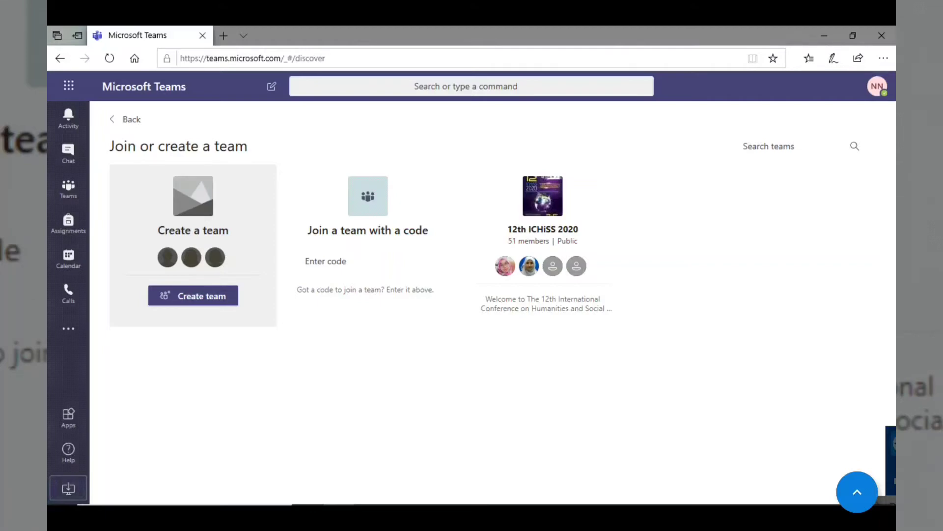
# Create a new team of type Class named TML 3353
pyautogui.click(193, 296)
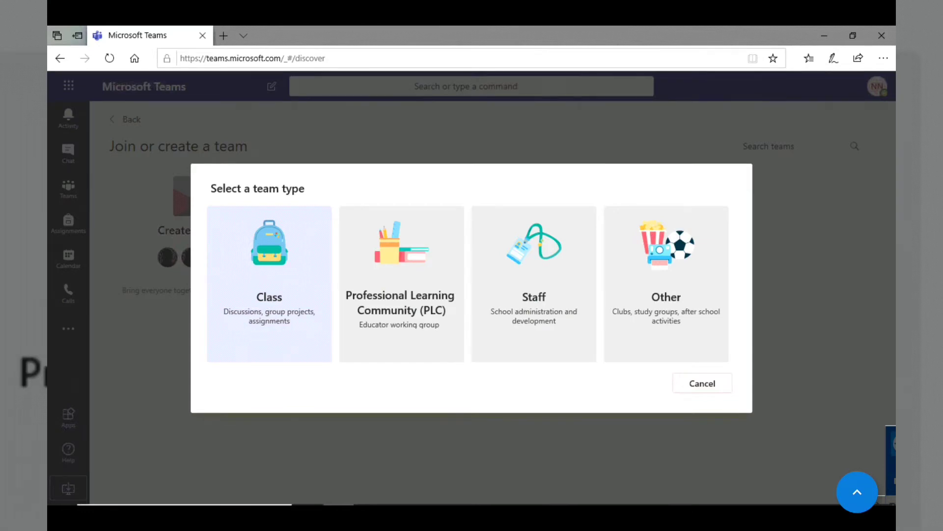
pyautogui.click(269, 284)
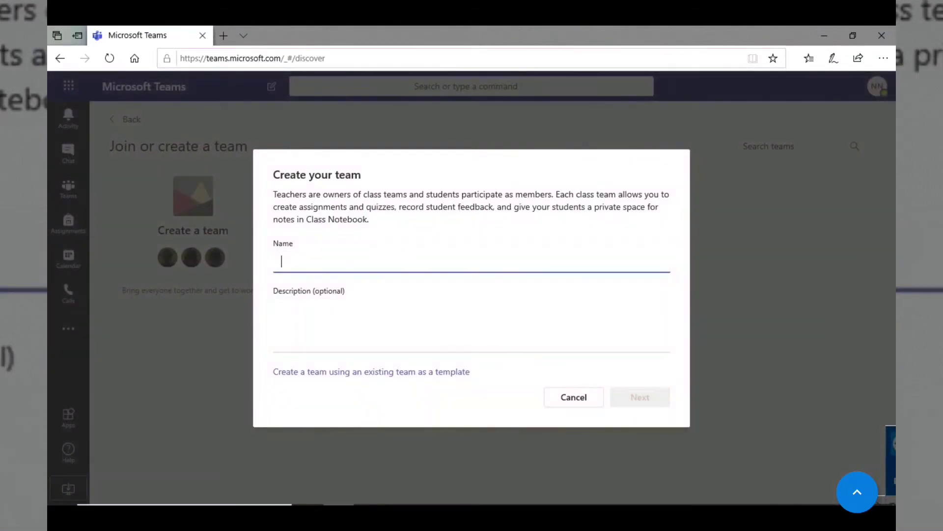
pyautogui.write('t')
pyautogui.write('TML 3352')
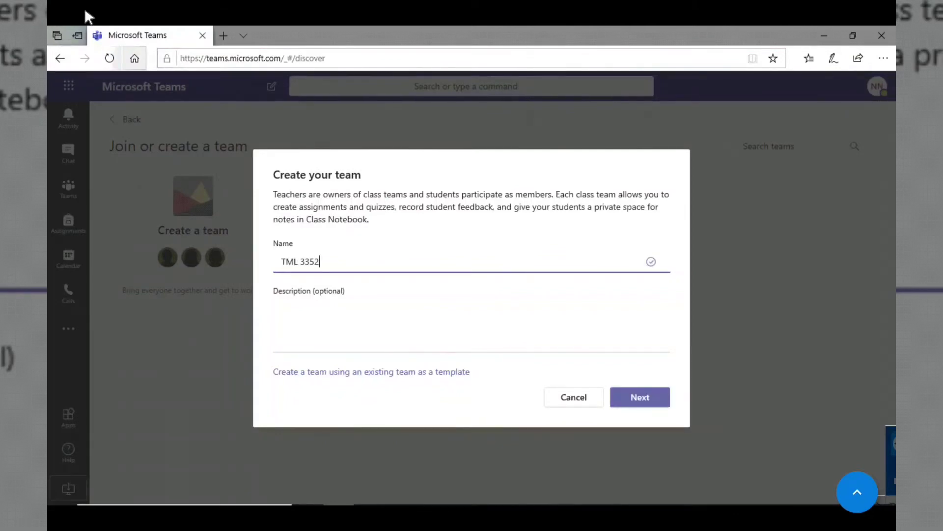
pyautogui.press('BackSpace')
pyautogui.write('3')
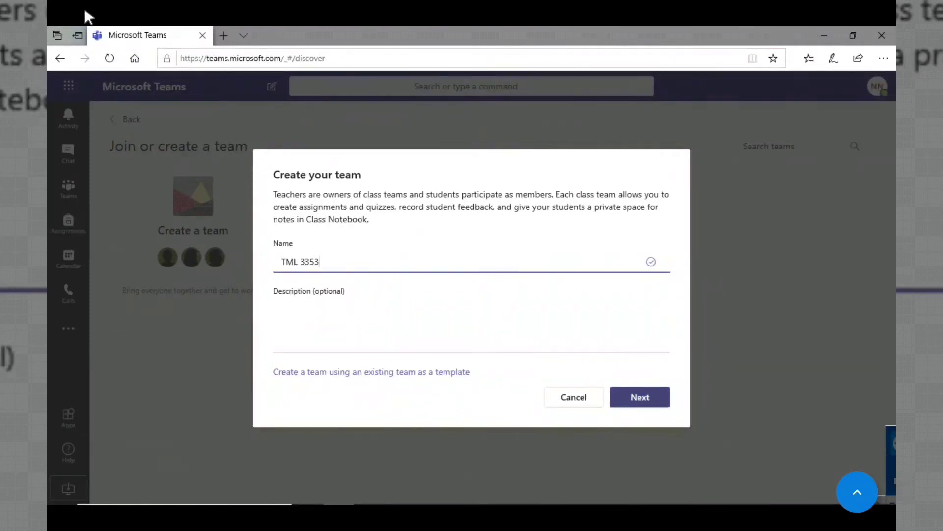
pyautogui.press('Return')
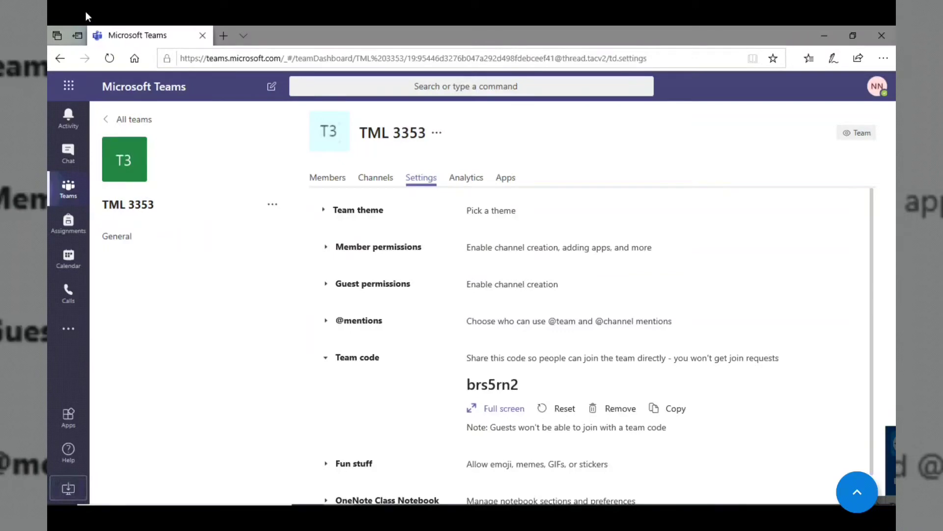
# Examine the team theme and member permissions options in the TML 3353 team's settings
pyautogui.click(358, 210)
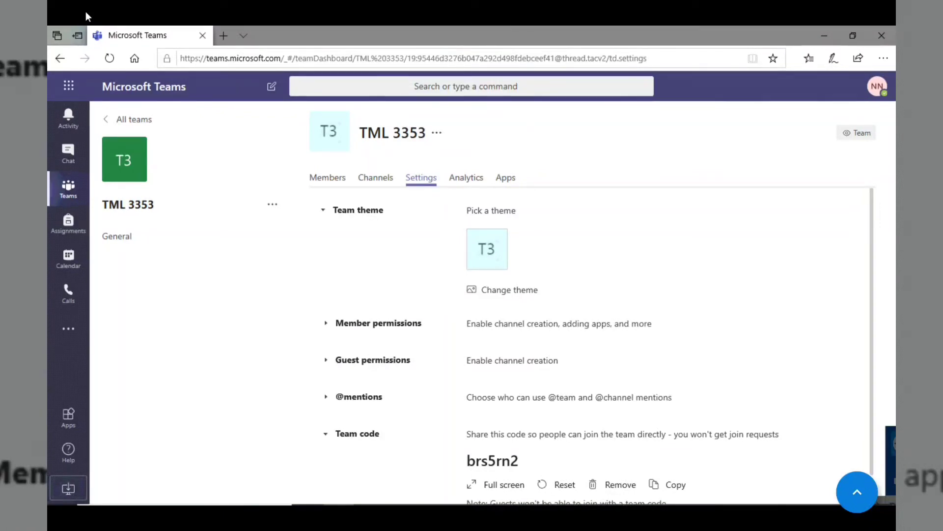
pyautogui.click(407, 324)
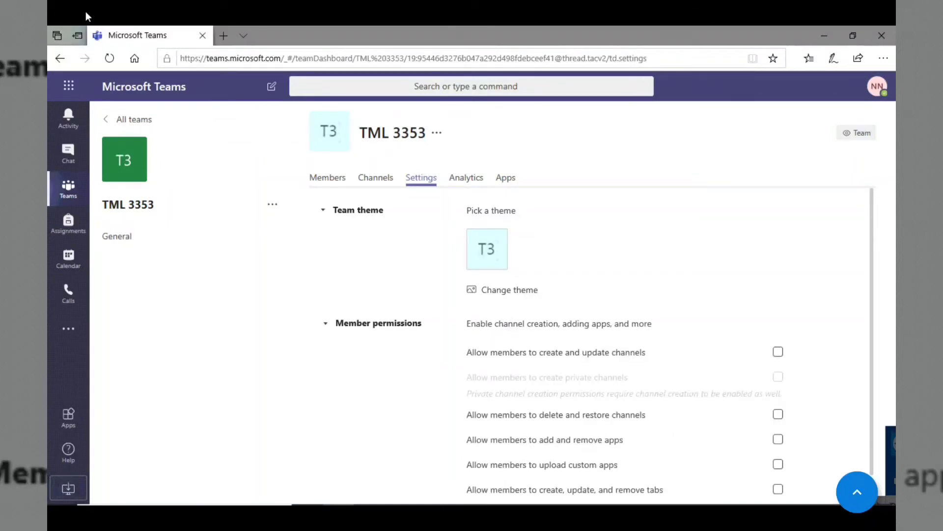
pyautogui.scroll(-2, 407, 324)
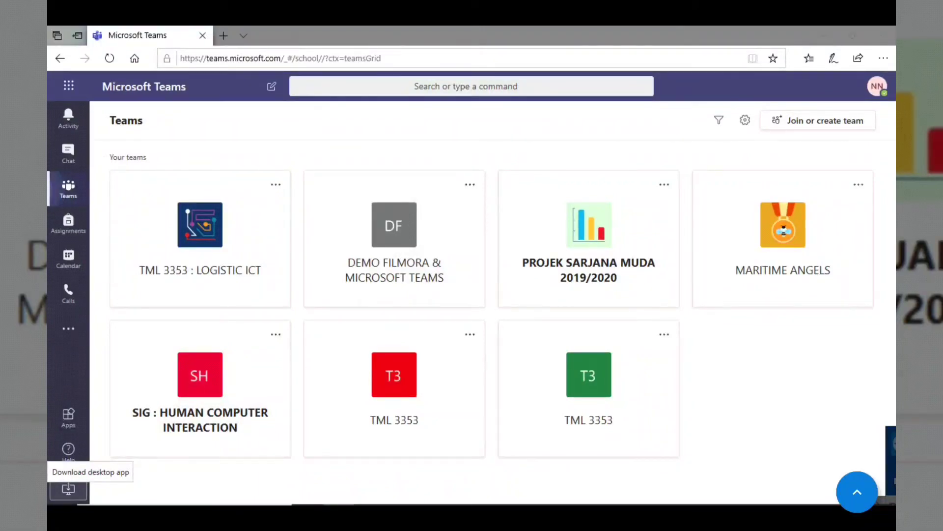
# Request the Teams desktop app download, minimize the browser and switch to the Microsoft Teams desktop app
pyautogui.click(68, 488)
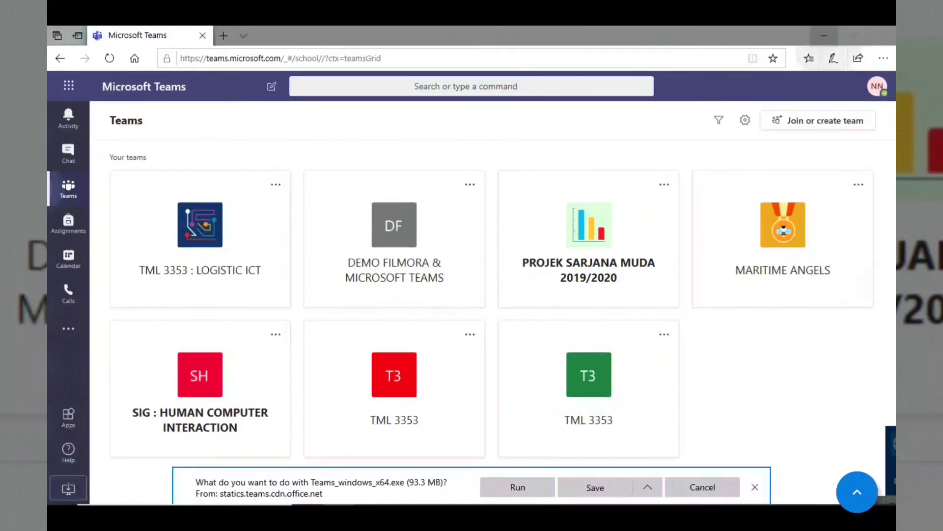
pyautogui.click(824, 35)
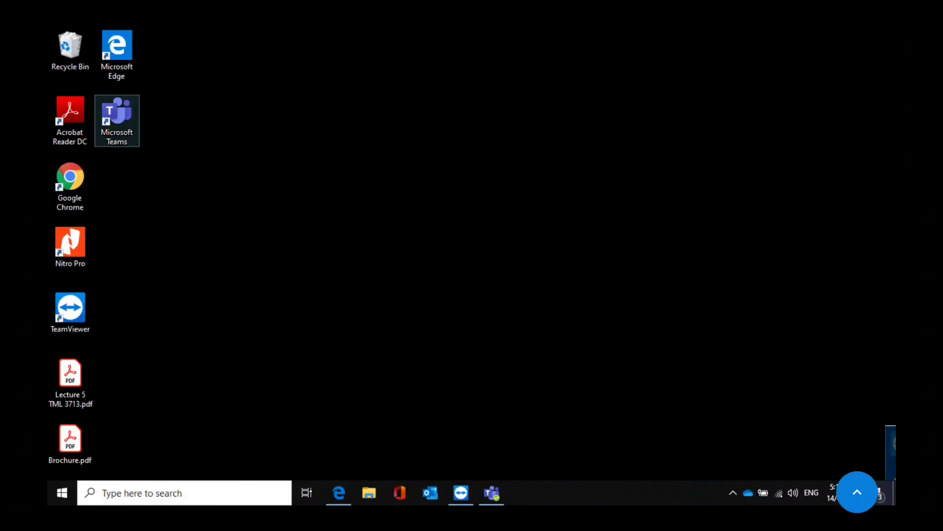
pyautogui.doubleClick(117, 120)
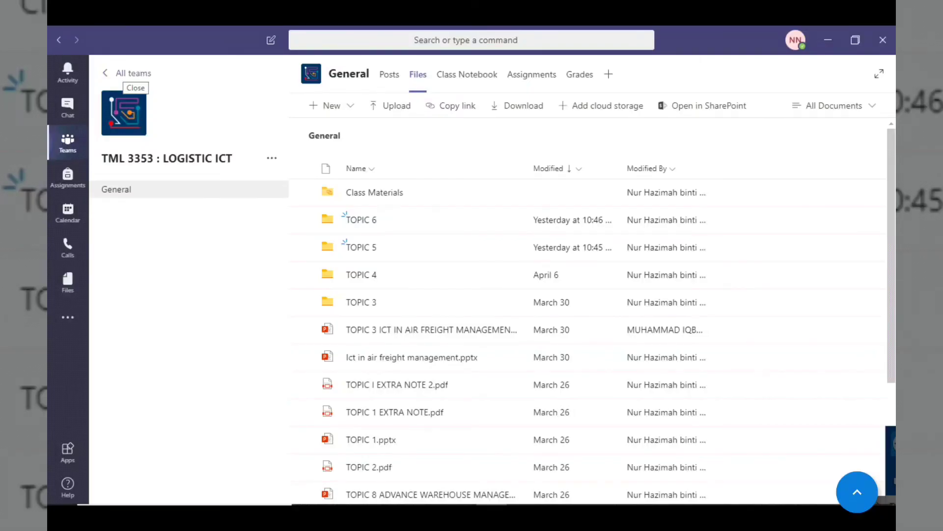
# Open the TML 3353 : LOGISTIC ICT team and go to its team management page
pyautogui.click(133, 73)
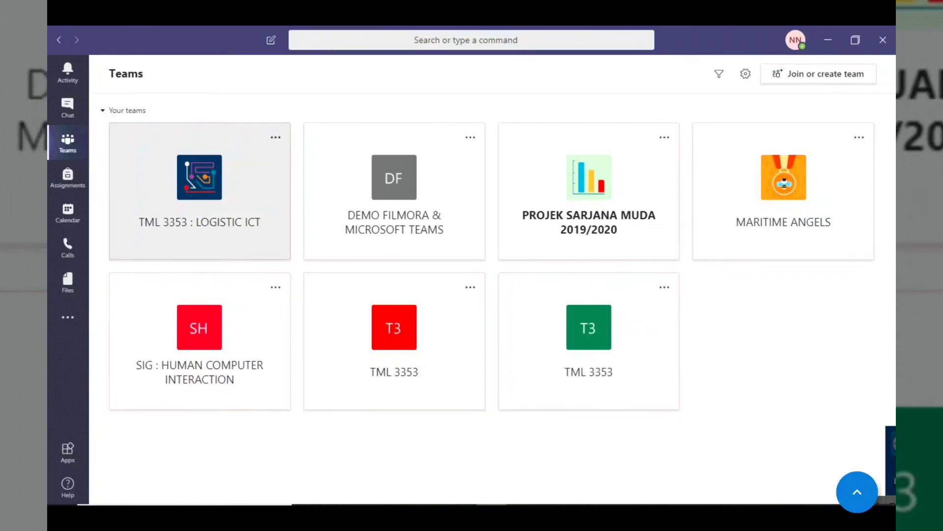
pyautogui.click(200, 191)
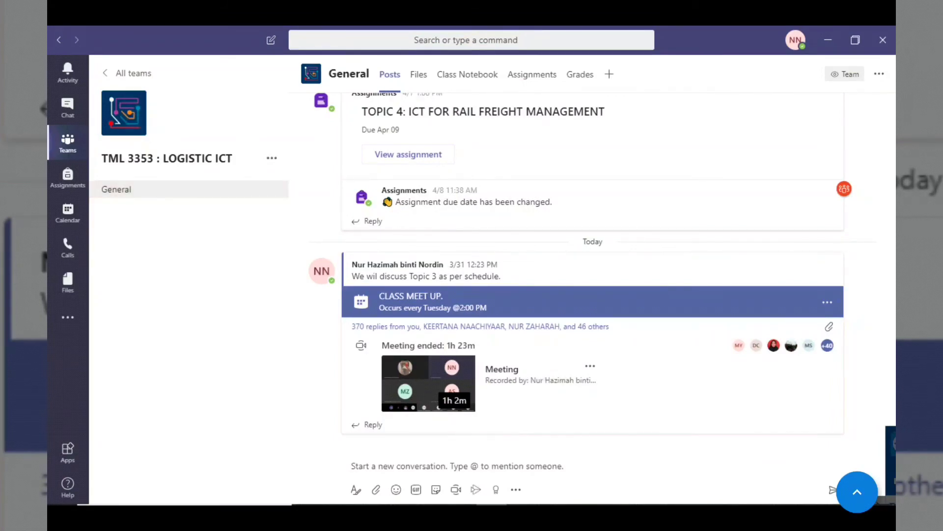
pyautogui.click(272, 158)
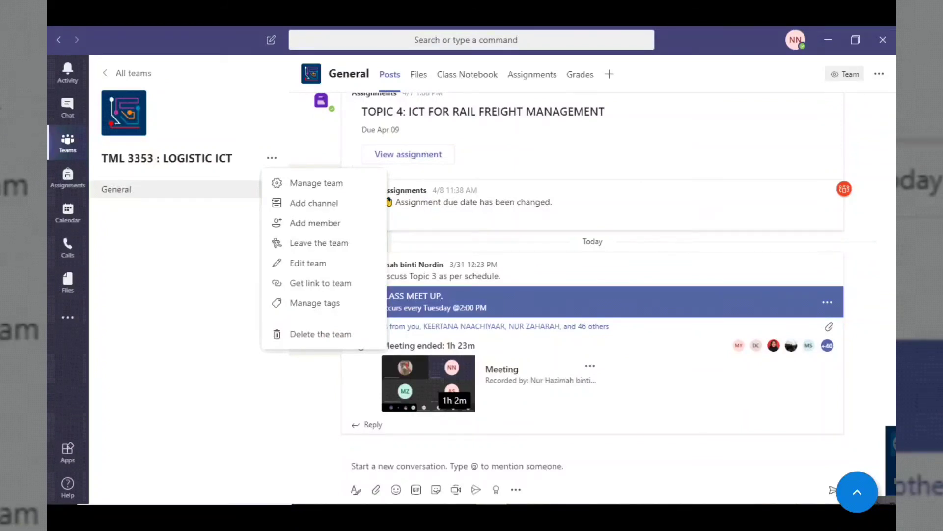
pyautogui.click(315, 183)
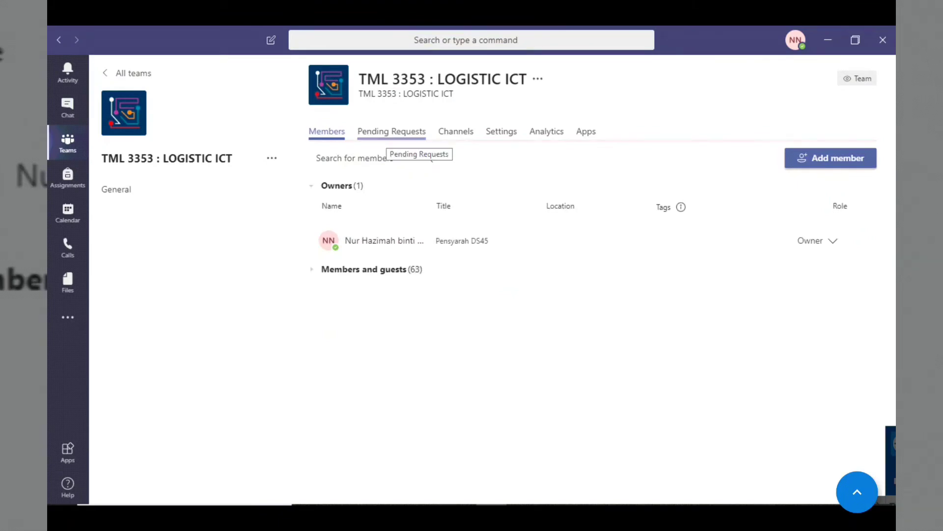
# Check the team's pending join requests and look through its list of members and guests
pyautogui.click(402, 133)
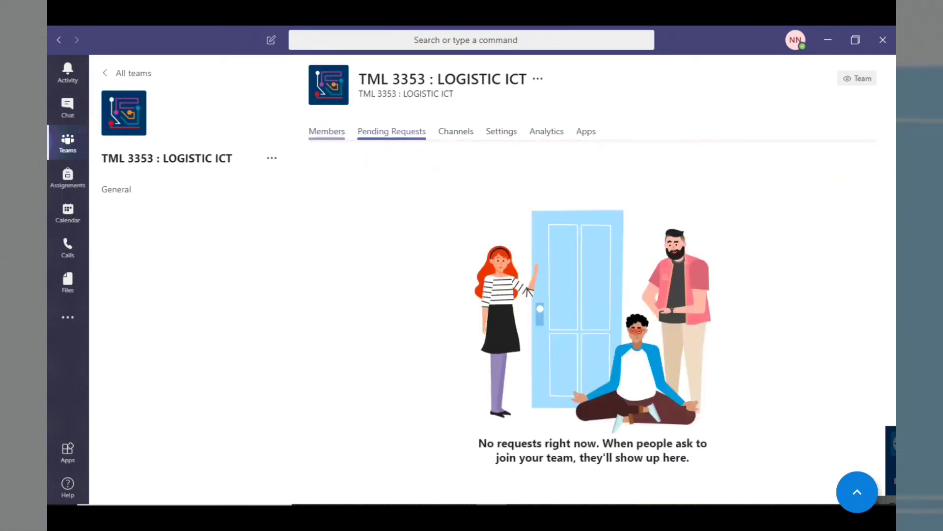
pyautogui.click(327, 131)
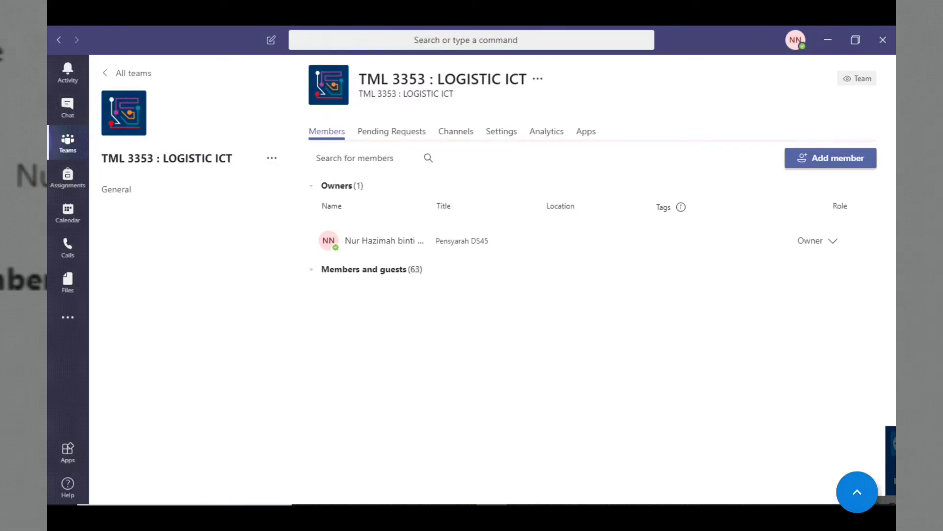
pyautogui.scroll(-7, 590, 344)
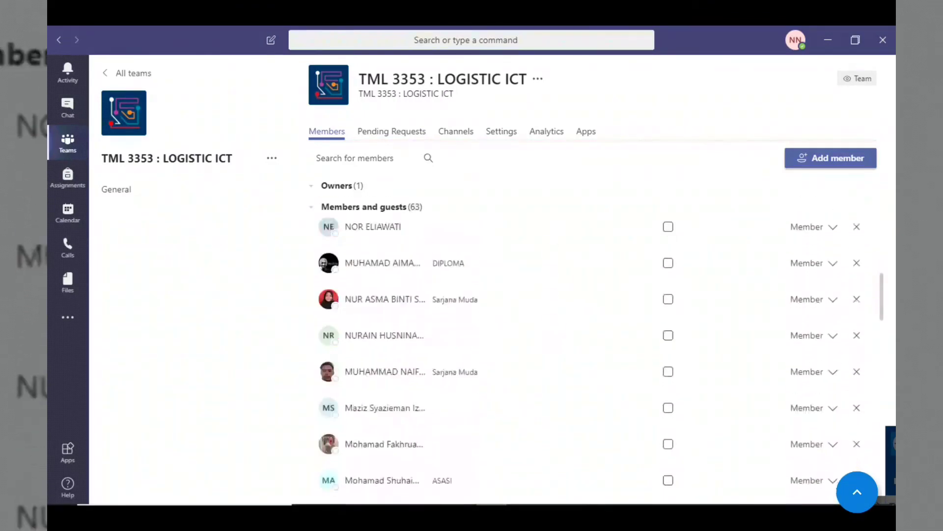
pyautogui.scroll(-8, 552, 295)
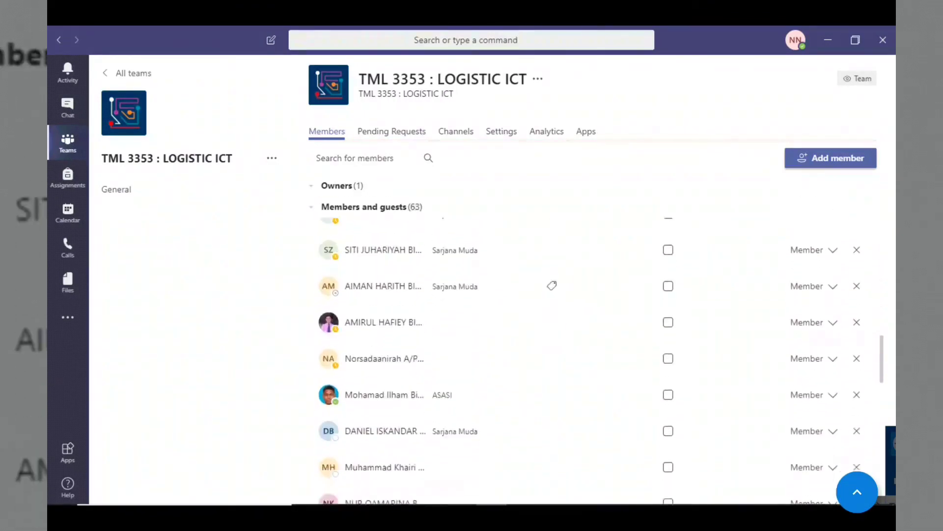
pyautogui.scroll(-2, 552, 305)
pyautogui.scroll(20, 552, 314)
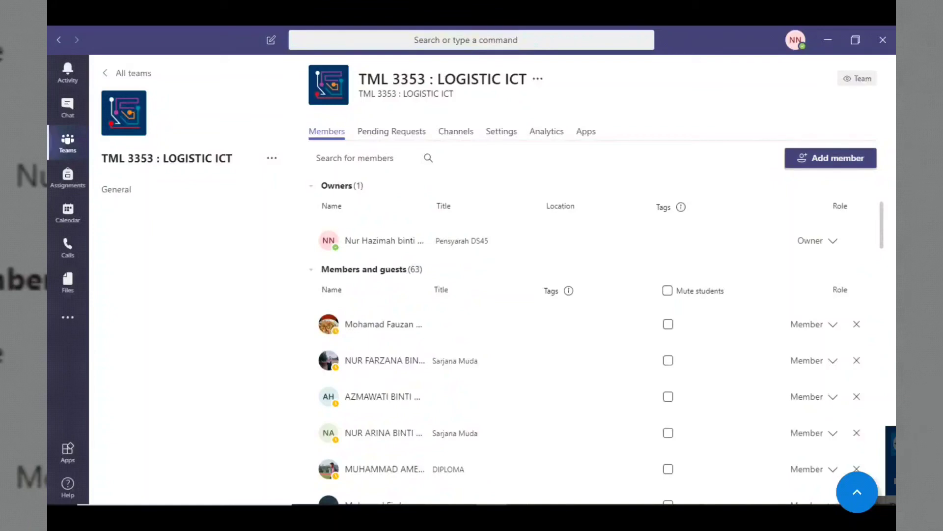
# View the team's form for adding students or teachers and the owner's role options without changing anything
pyautogui.click(831, 158)
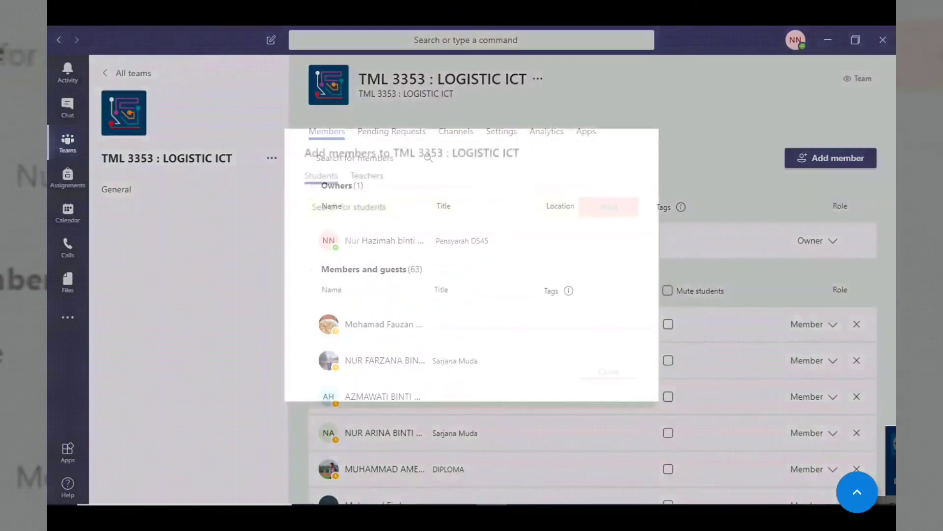
pyautogui.click(609, 371)
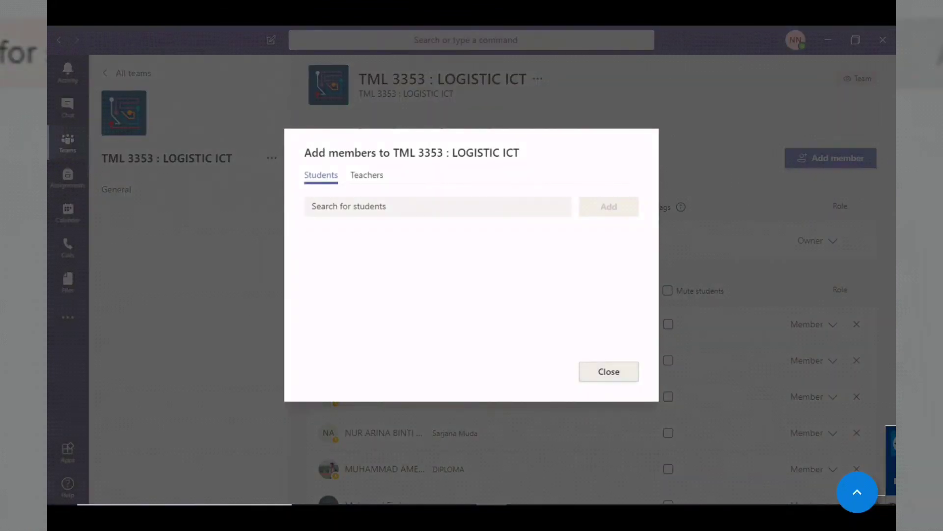
pyautogui.click(818, 241)
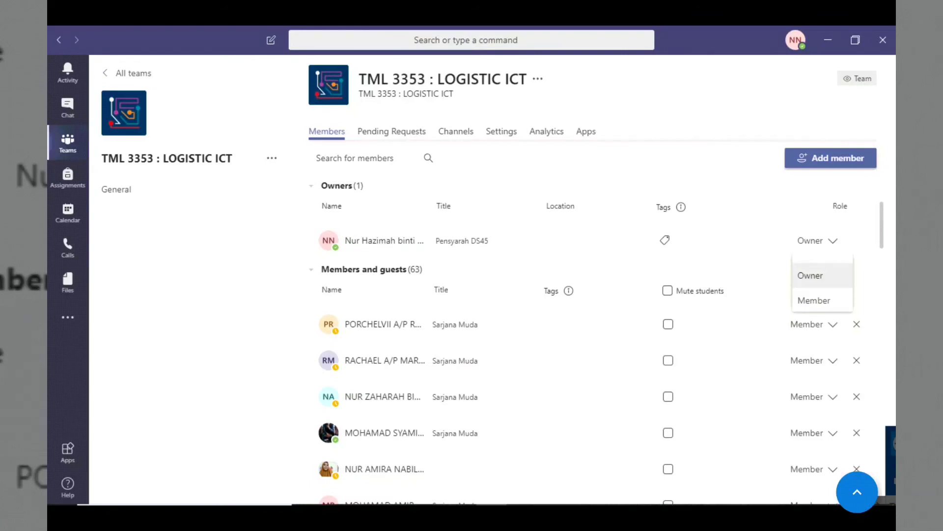
pyautogui.press('Escape')
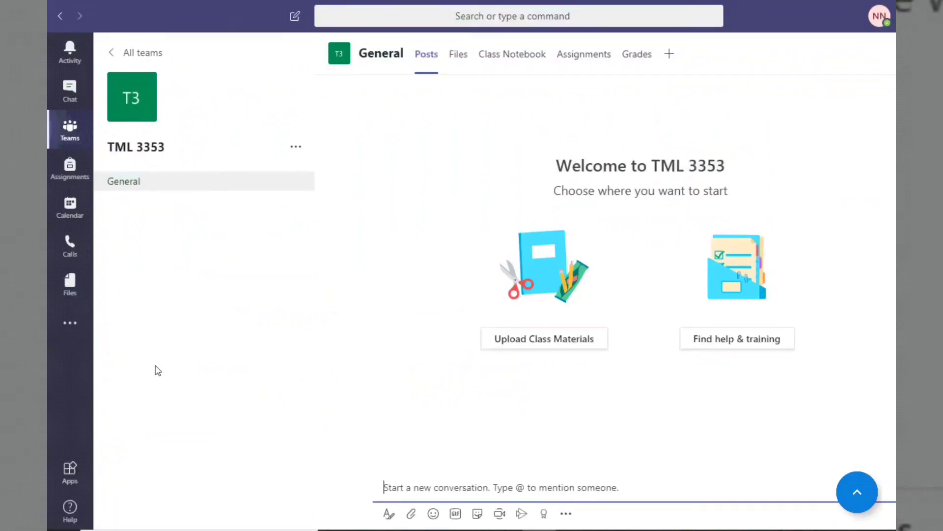
# Post "do you any question regarding topic 6 let me know." in the General channel of the TML 3353 team
pyautogui.write('do y')
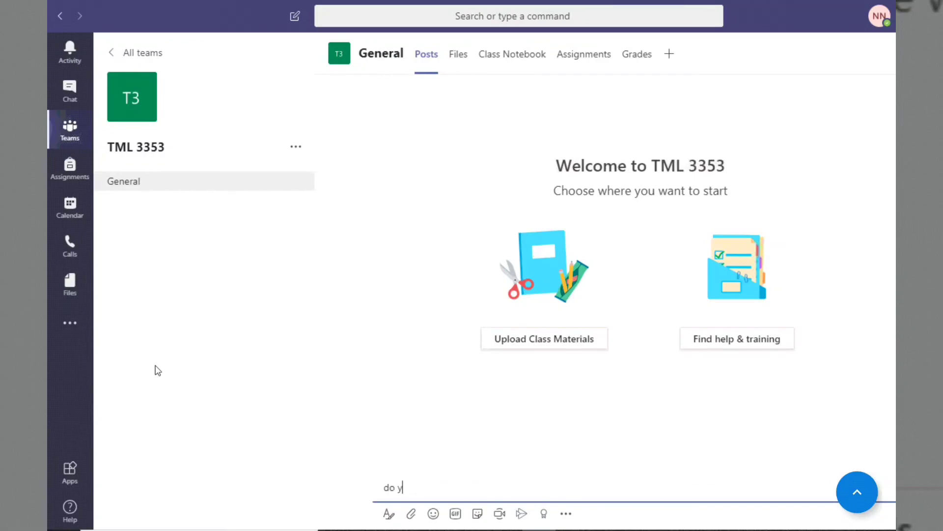
pyautogui.write('ou any question regarding')
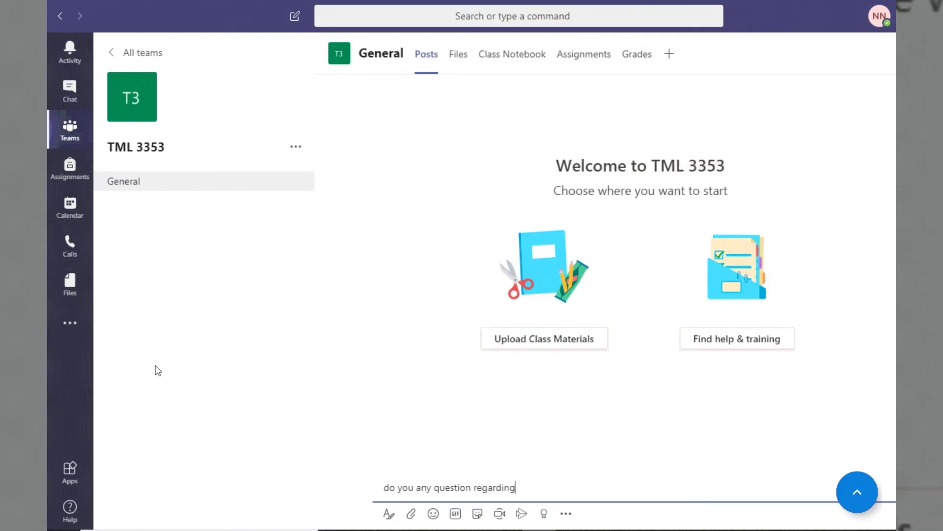
pyautogui.write(' topic 6 let me know.')
pyautogui.press('Return')
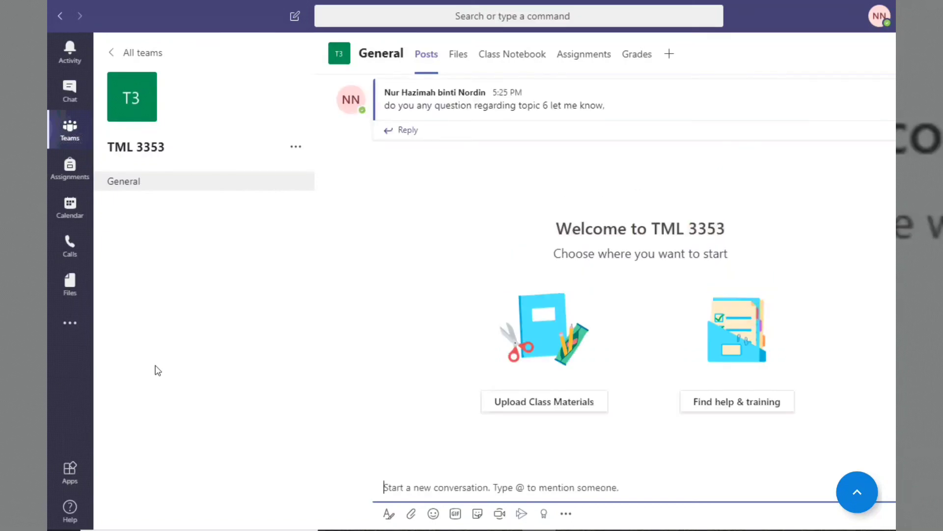
# Start a reply to the topic 6 message in the General channel
pyautogui.hotkey('alt', 'shift', 'r')
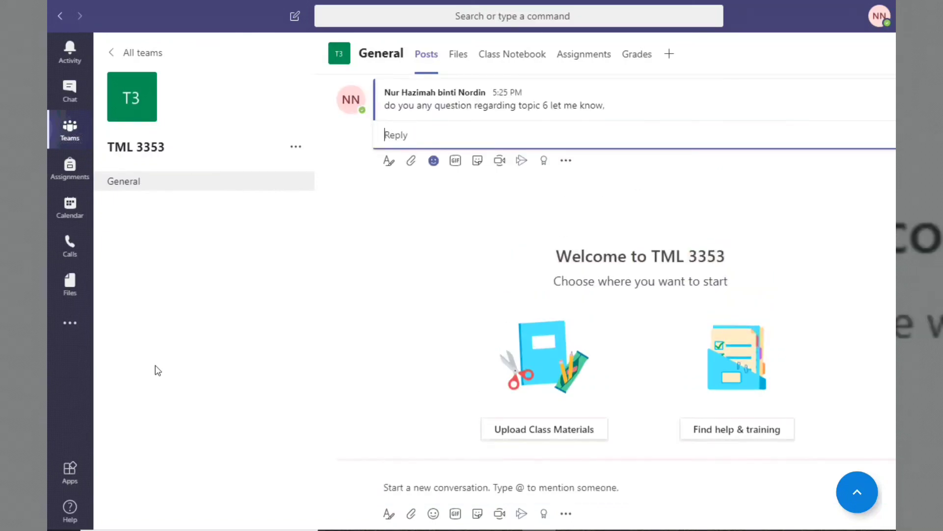